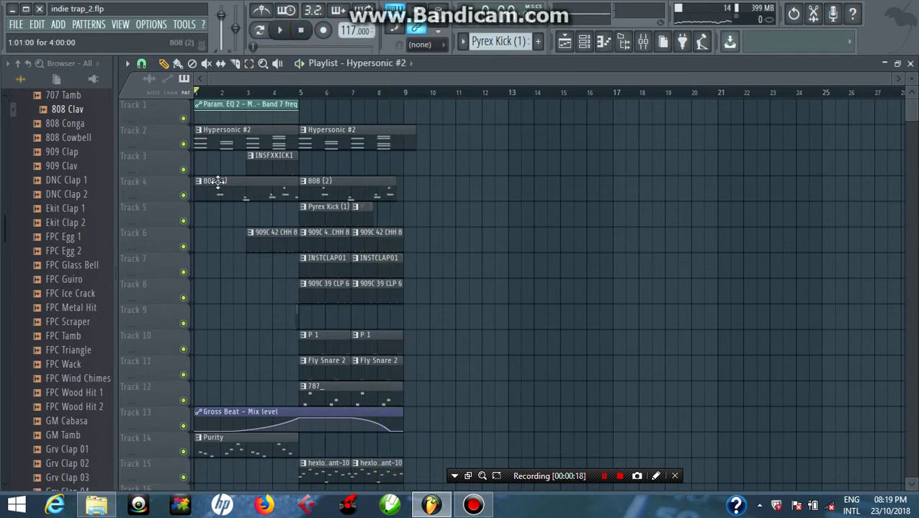
Solo the Hypersonic #2 track and re-enable the Gross Beat mix level and Param. EQ 2 automation tracks to audition them together
right_click(185, 146)
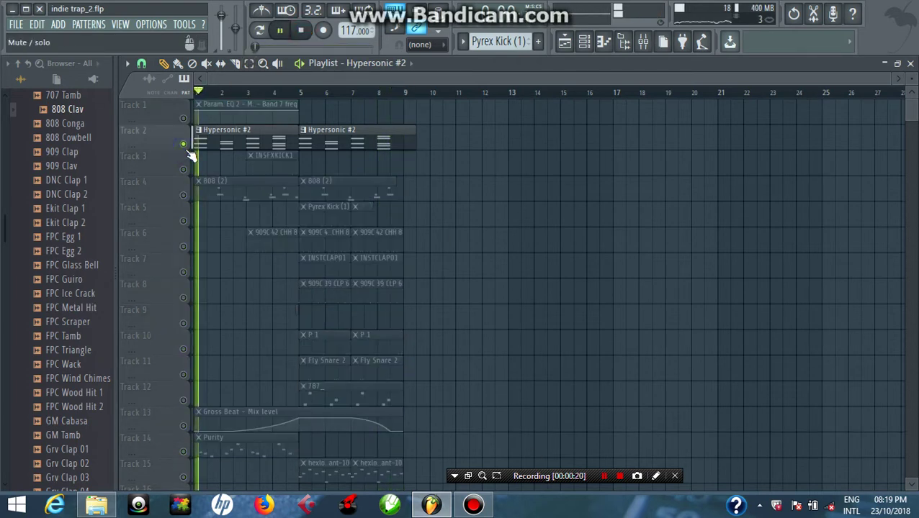
click(185, 426)
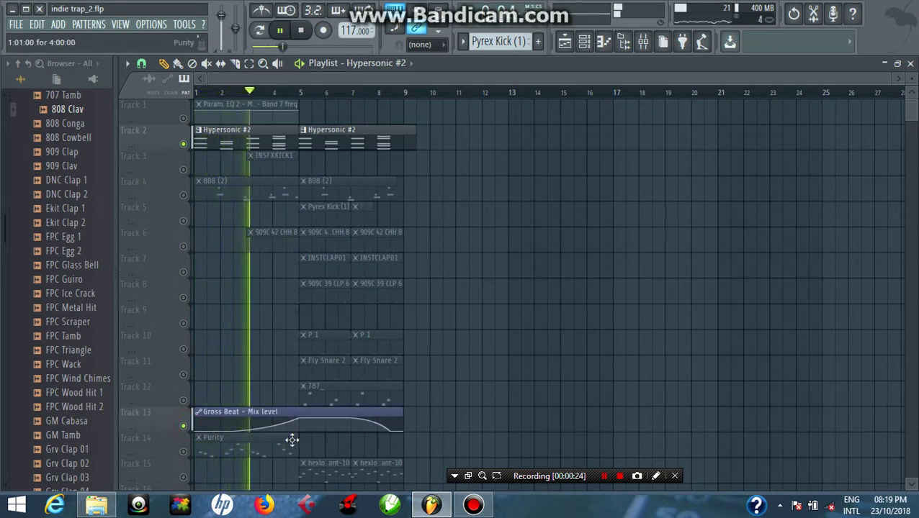
click(184, 118)
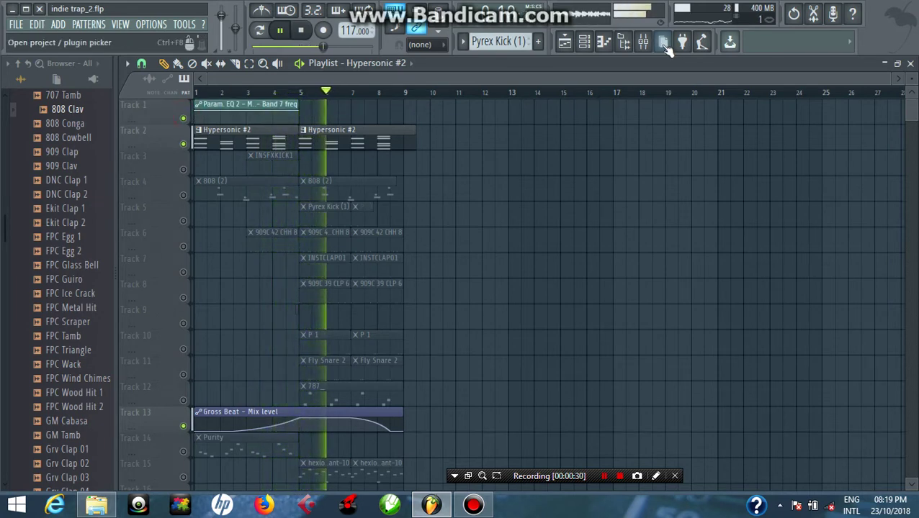
Loop bars 5 to 8 in the playlist and inspect the Gross Beat time and volume presets on the Hypersonic #2 mixer channel
click(249, 63)
drag(298, 94, 402, 119)
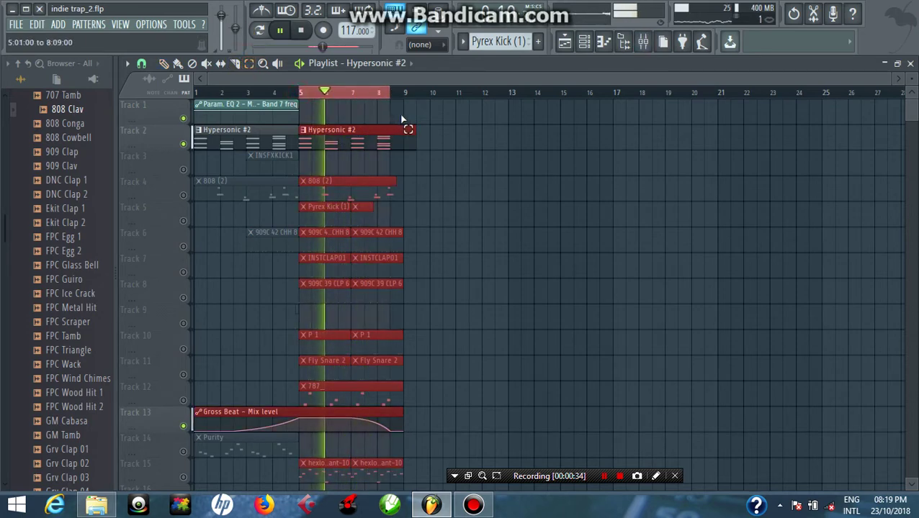
click(642, 43)
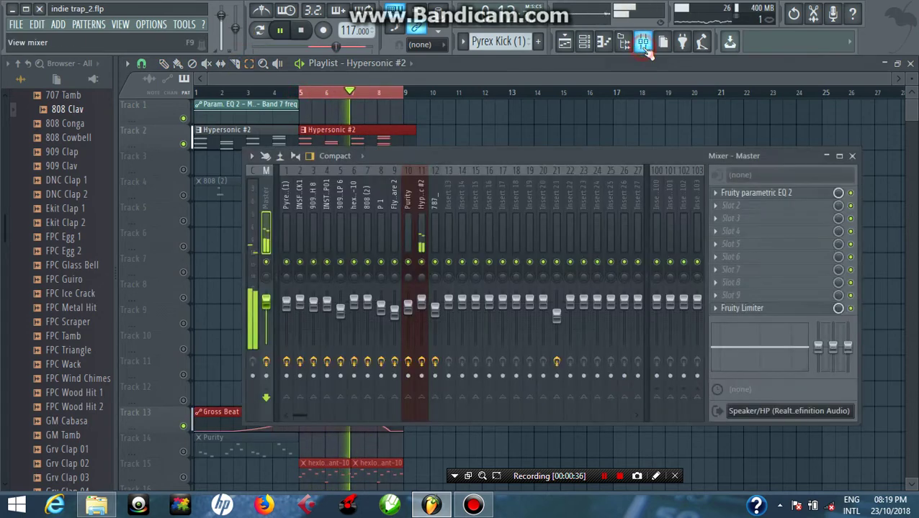
click(422, 204)
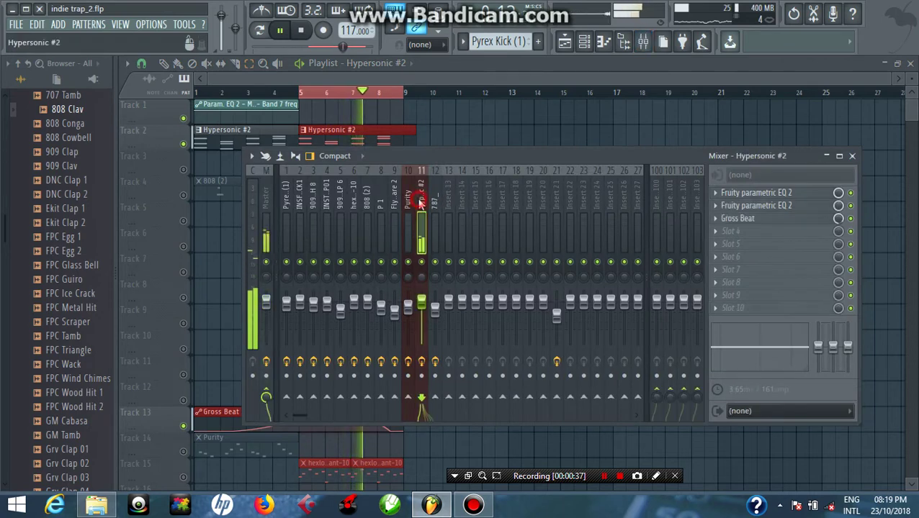
click(747, 218)
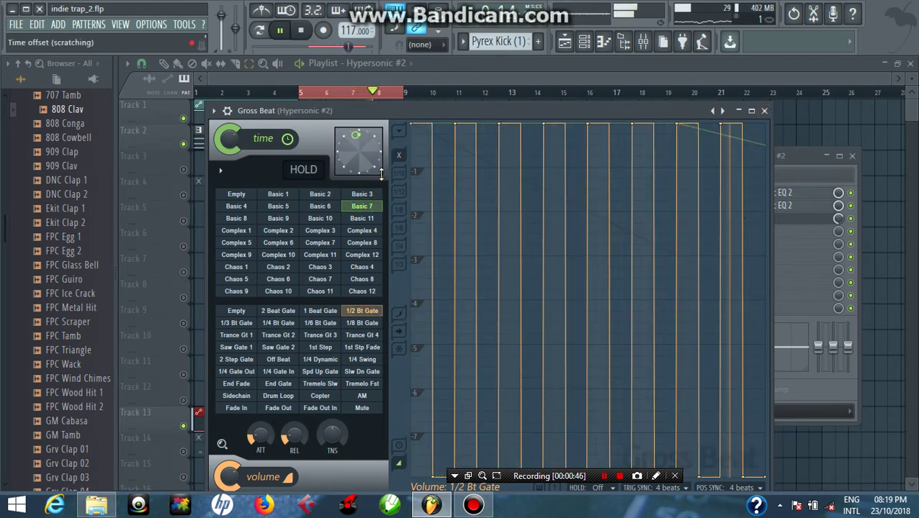
click(364, 206)
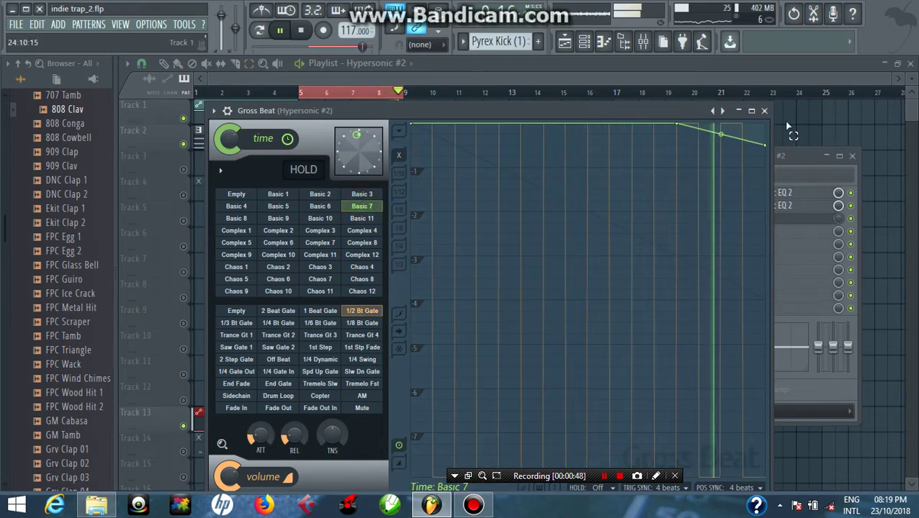
click(765, 112)
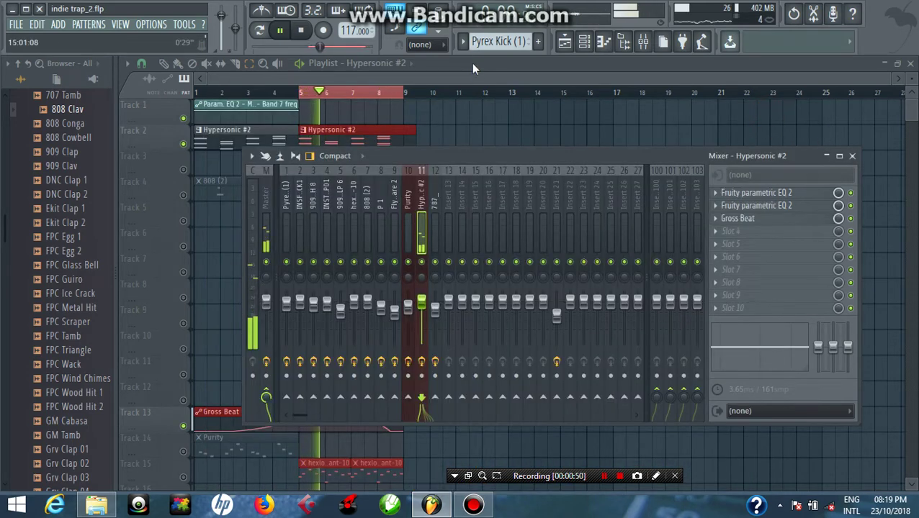
click(479, 86)
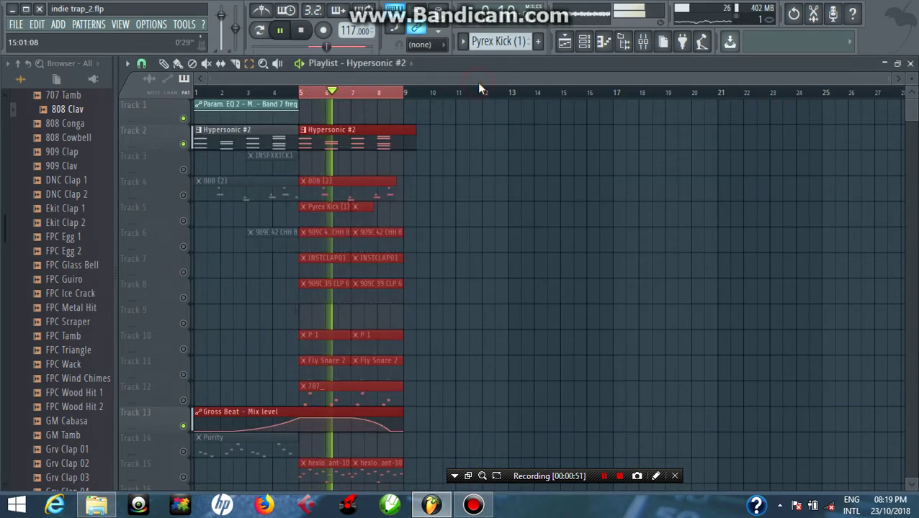
Clear the playlist time selection and audition the 808 (2) track on its own
click(249, 65)
click(261, 76)
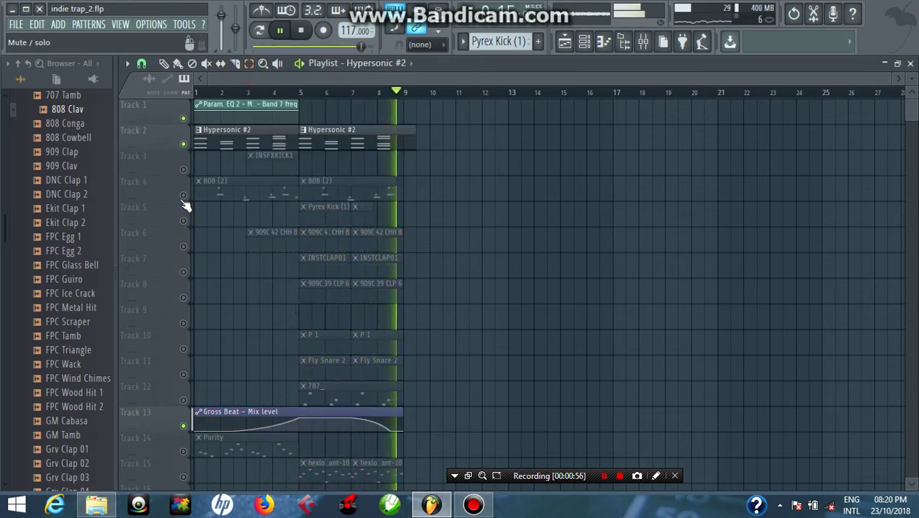
right_click(183, 196)
key(space)
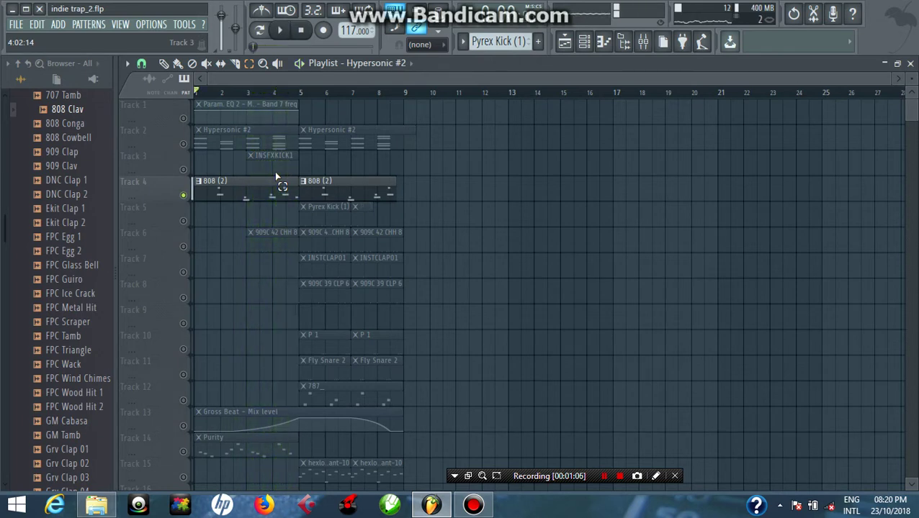
Solo the INSFXKICK1 track and place the playhead late in bar 4, just before its hit, to audition it
click(182, 195)
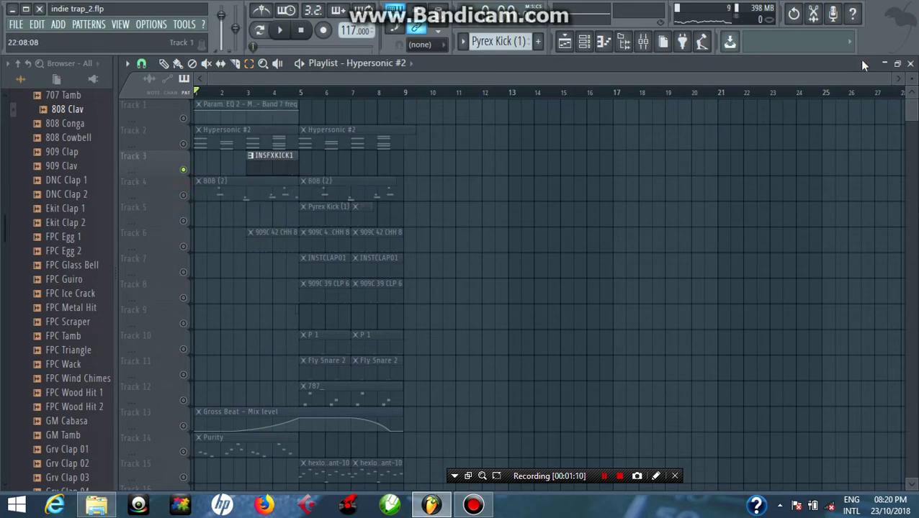
drag(890, 79, 272, 85)
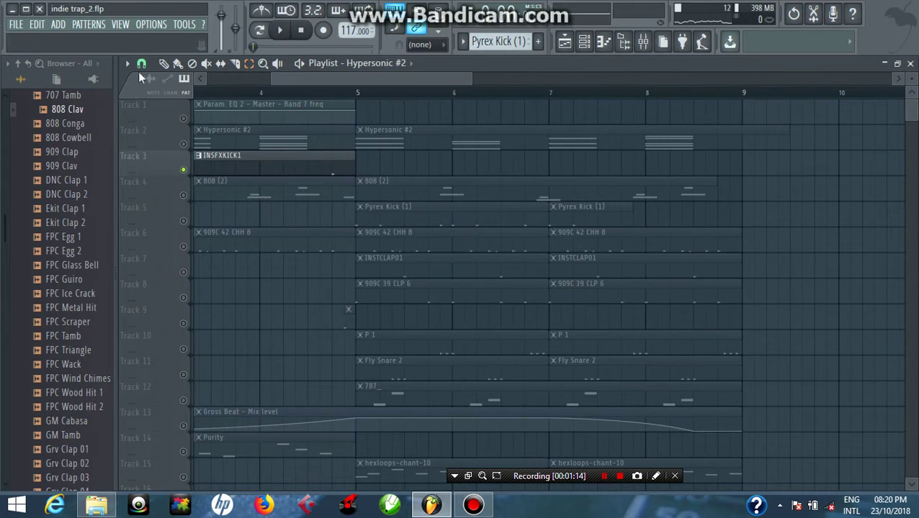
click(299, 99)
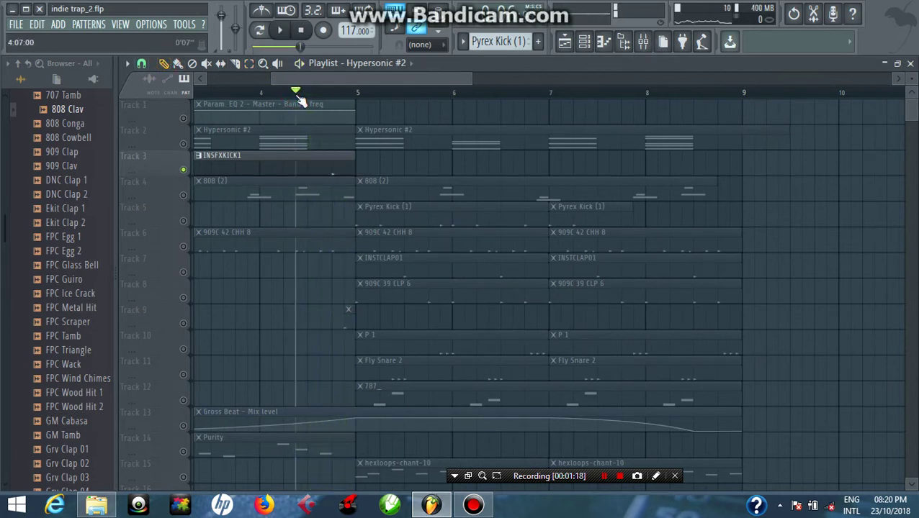
click(327, 99)
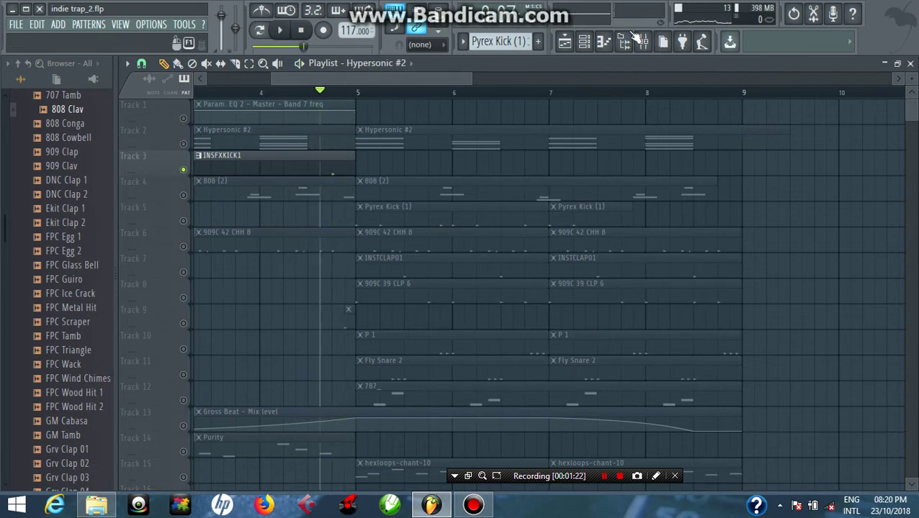
Inspect the Fruity Reeverb 2 and Fruity delay 2 settings on the INSFXKICK1 mixer channel and play the effect
click(643, 42)
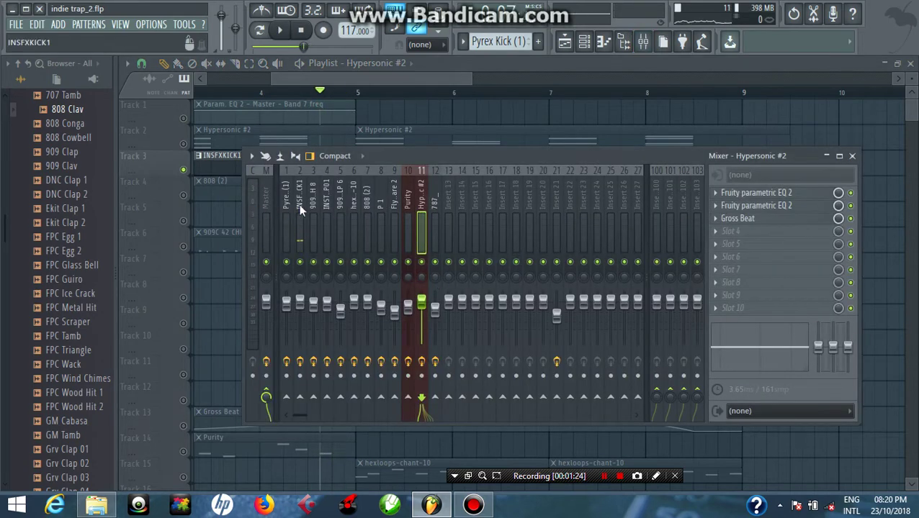
click(746, 206)
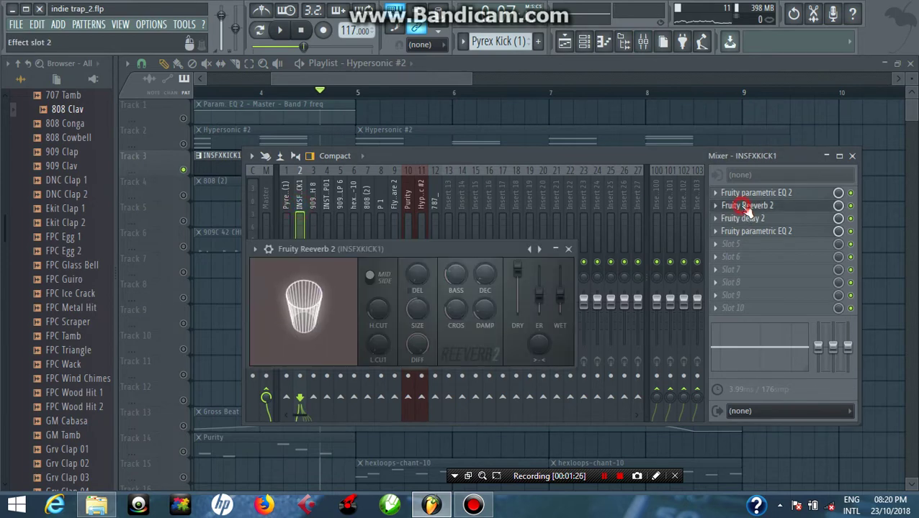
click(747, 221)
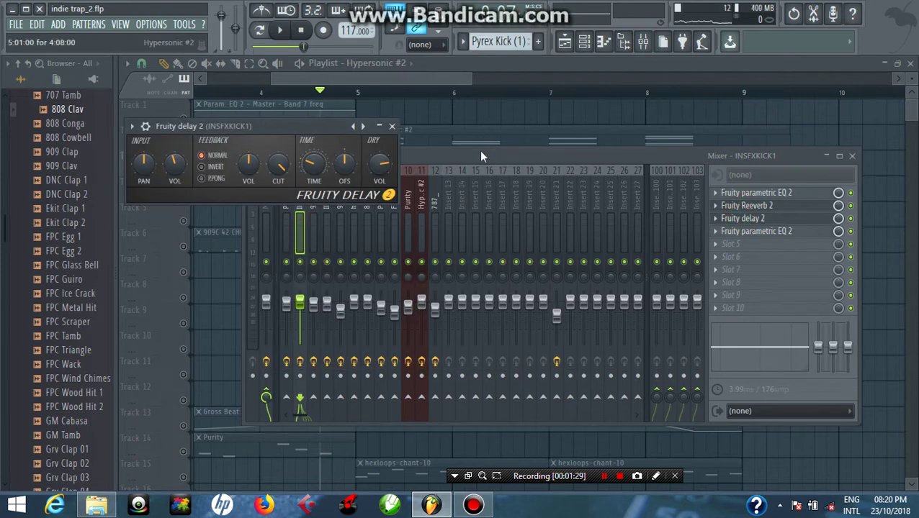
click(851, 156)
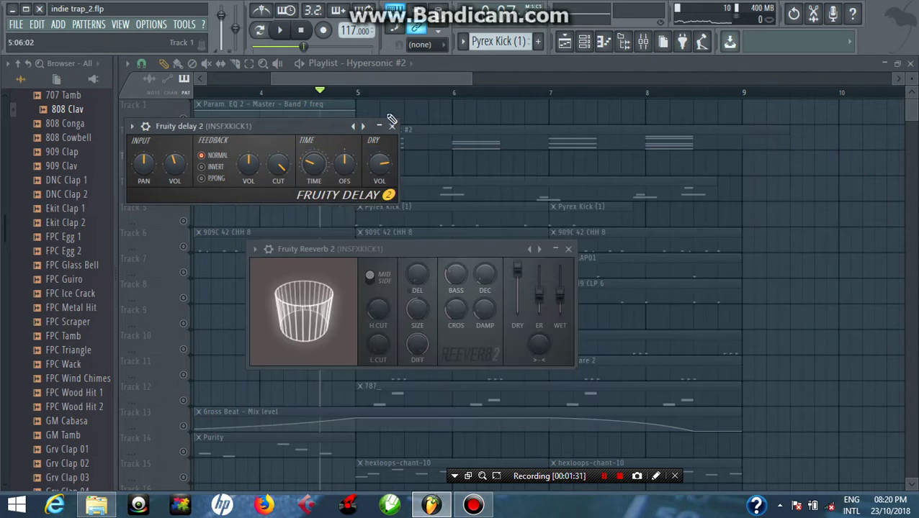
drag(282, 126, 353, 191)
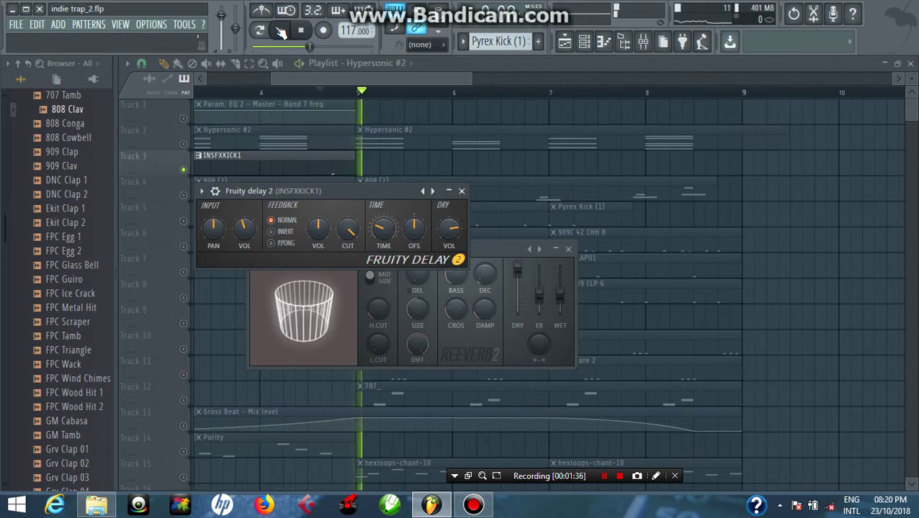
Solo the Purity track, play it from bar 1, and re-enable the Param. EQ 2 automation track
drag(353, 81, 272, 82)
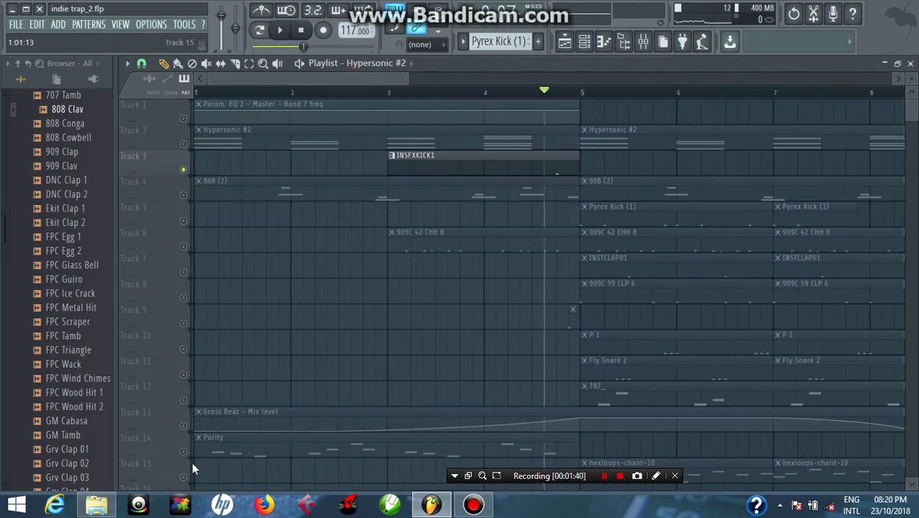
right_click(183, 452)
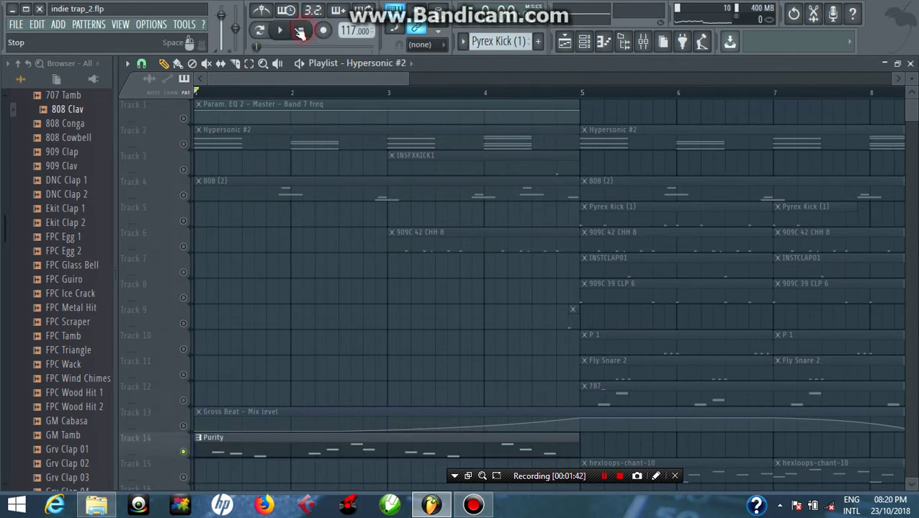
click(281, 30)
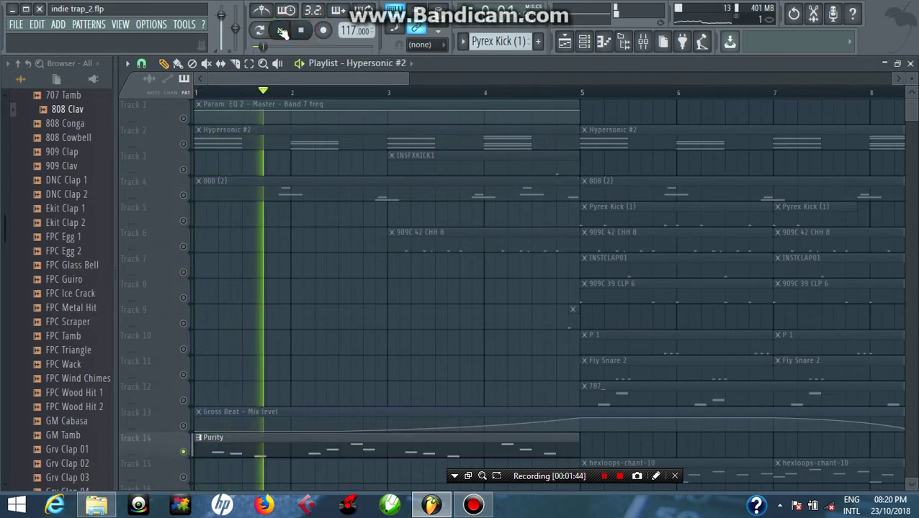
click(184, 118)
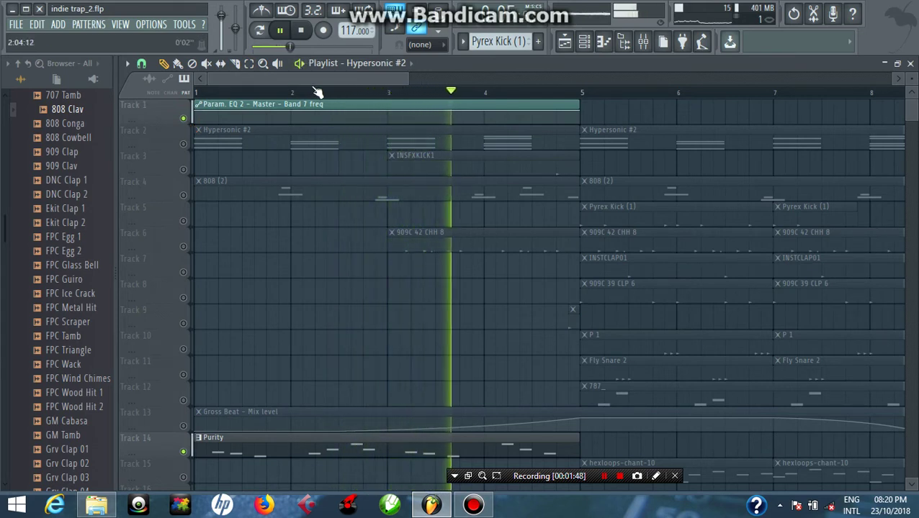
Add the 909C 42 CHH 8 hi-hat track to the audible tracks and replay the intro from bar 1
key(space)
click(183, 246)
click(184, 246)
click(183, 247)
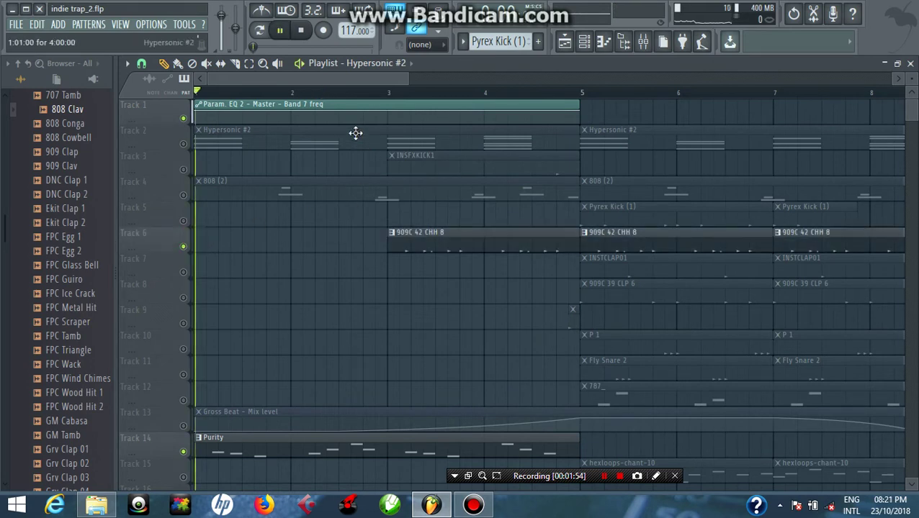
drag(386, 76, 416, 81)
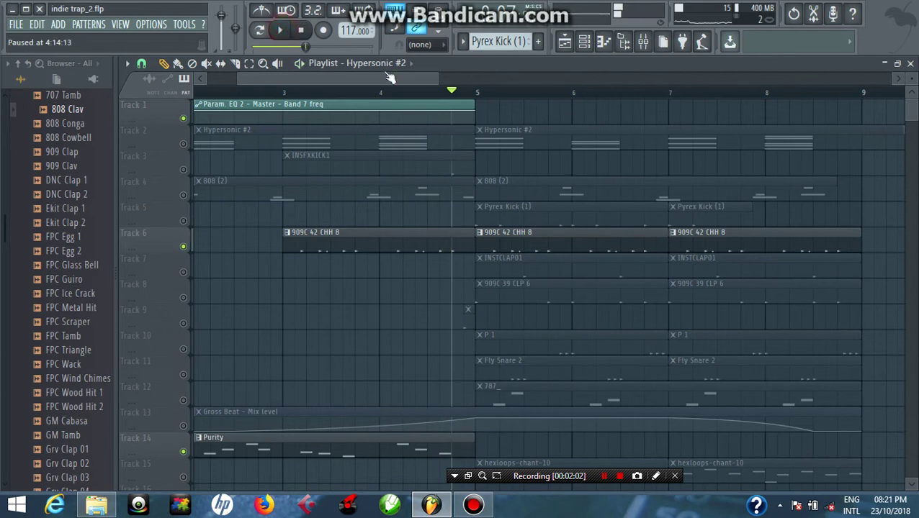
Re-enable all playlist tracks, mute the 808 (2), Hypersonic #2 and Purity tracks, and play the remaining parts
right_click(184, 246)
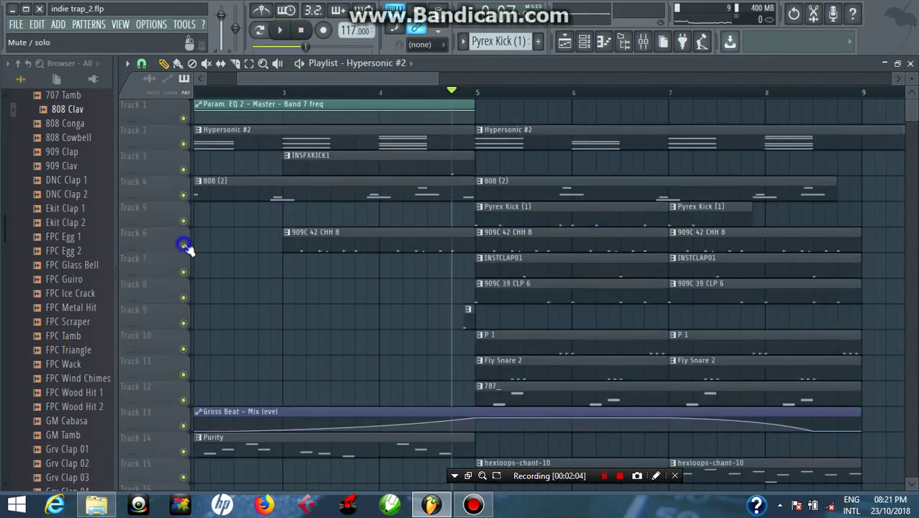
click(183, 195)
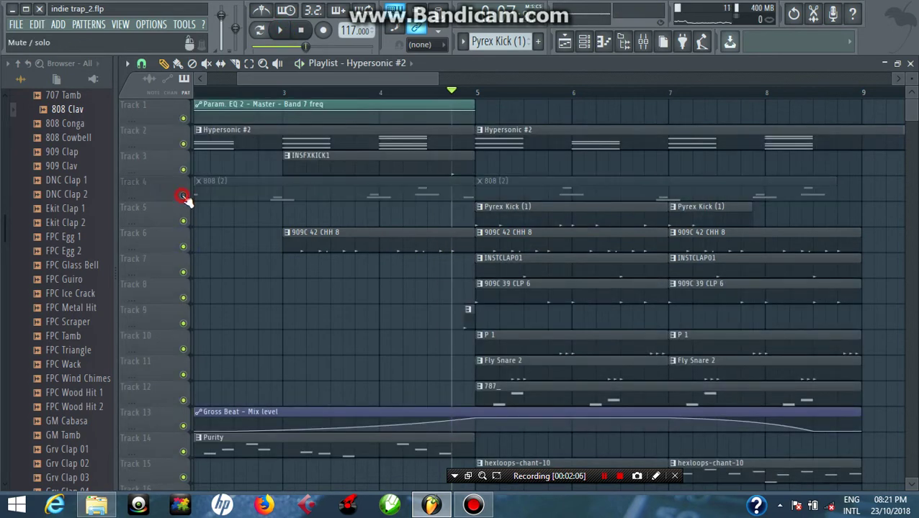
click(183, 144)
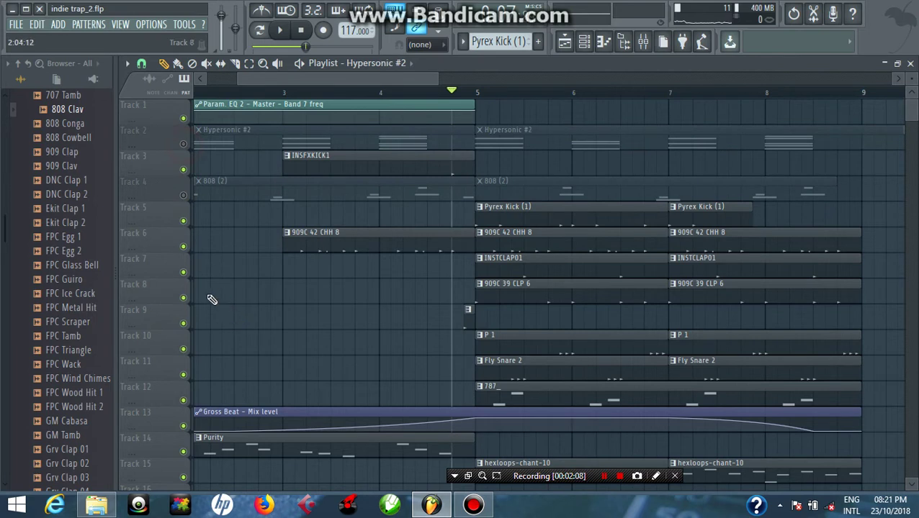
click(183, 452)
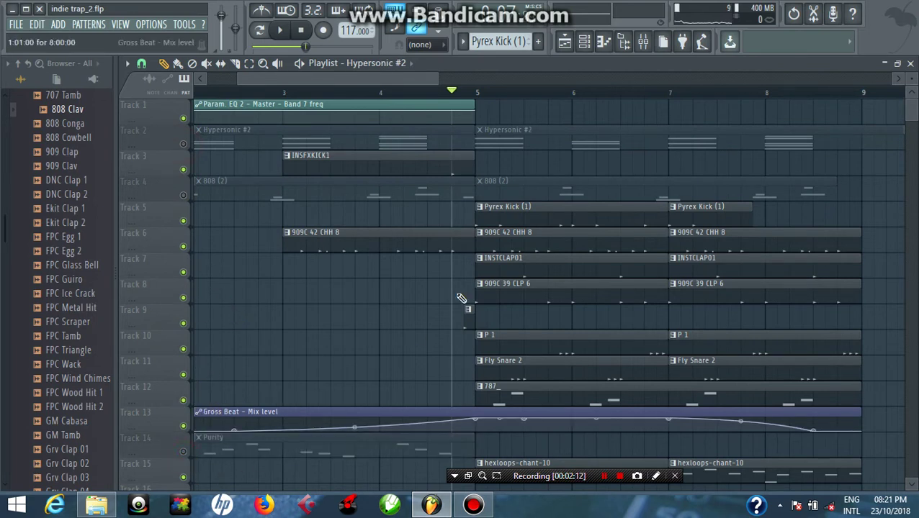
key(space)
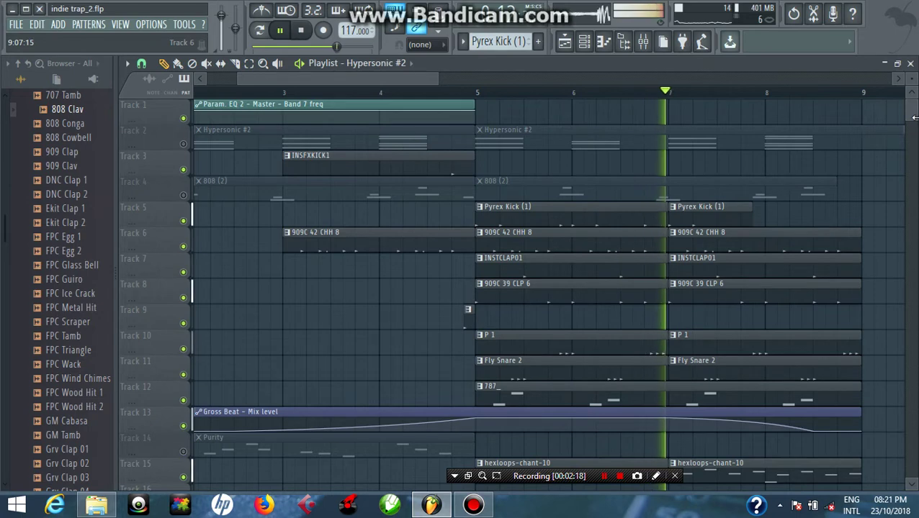
Mute the hexloops-chant-10 track and replay the remaining drum parts from bar 5
scroll(911, 122, down, 7)
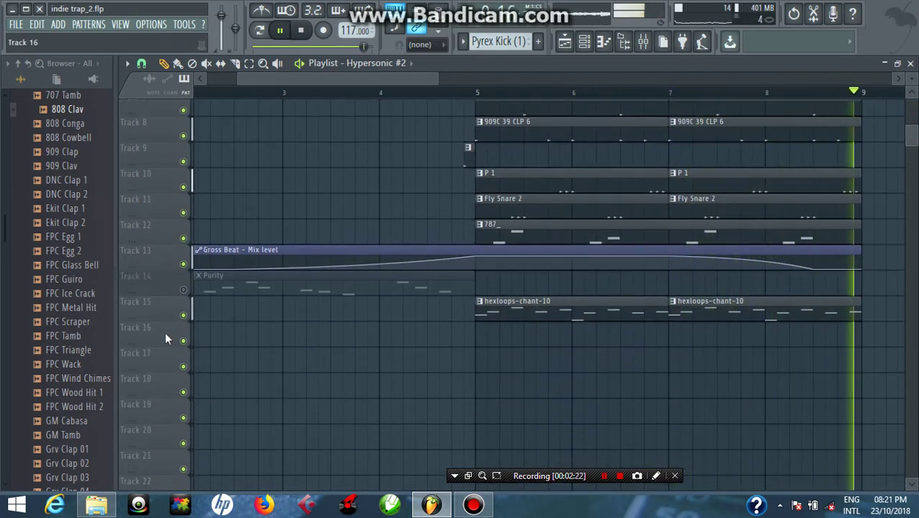
click(183, 315)
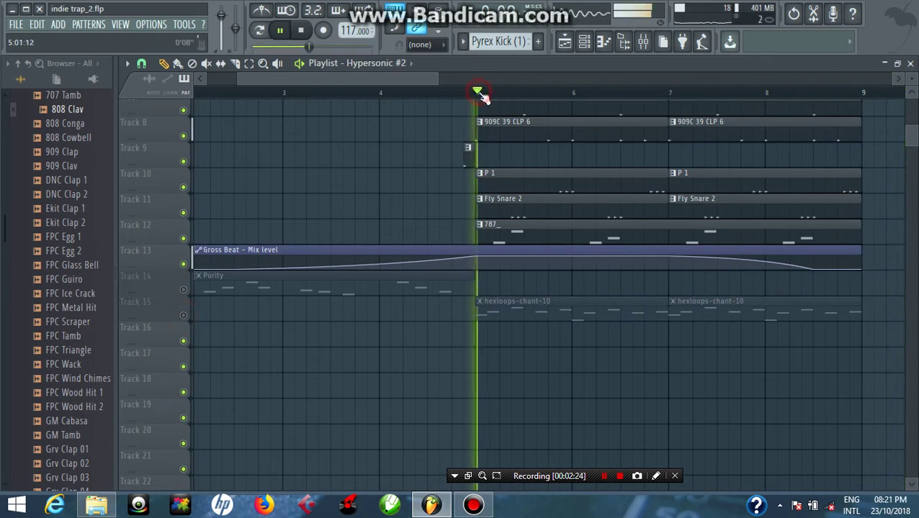
scroll(913, 136, up, 2)
drag(913, 137, 910, 115)
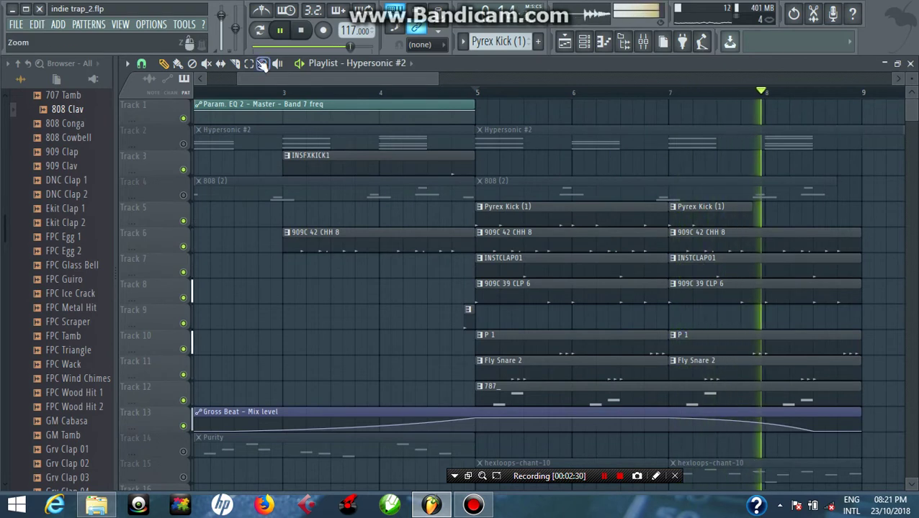
Loop playback over bars 5 to 8 and unmute the 808 (2), hexloops-chant-10, Purity and Hypersonic #2 tracks
drag(477, 95, 858, 151)
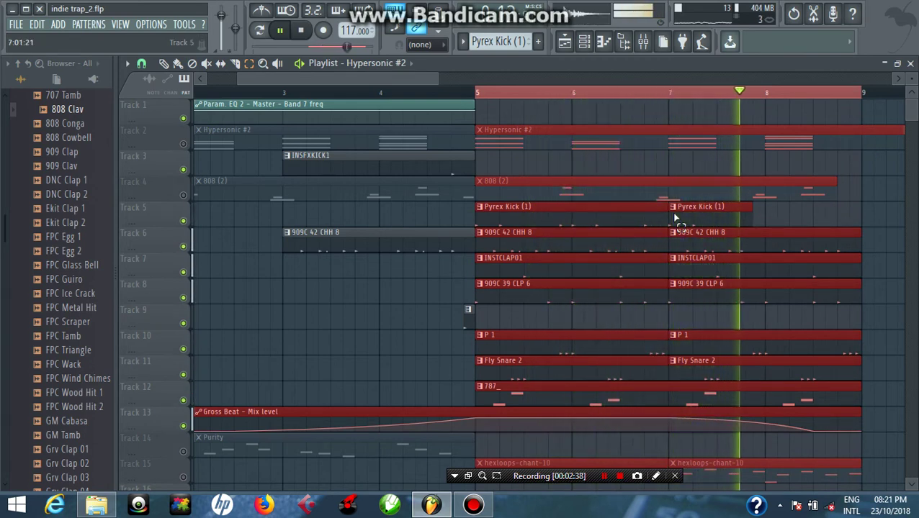
click(184, 195)
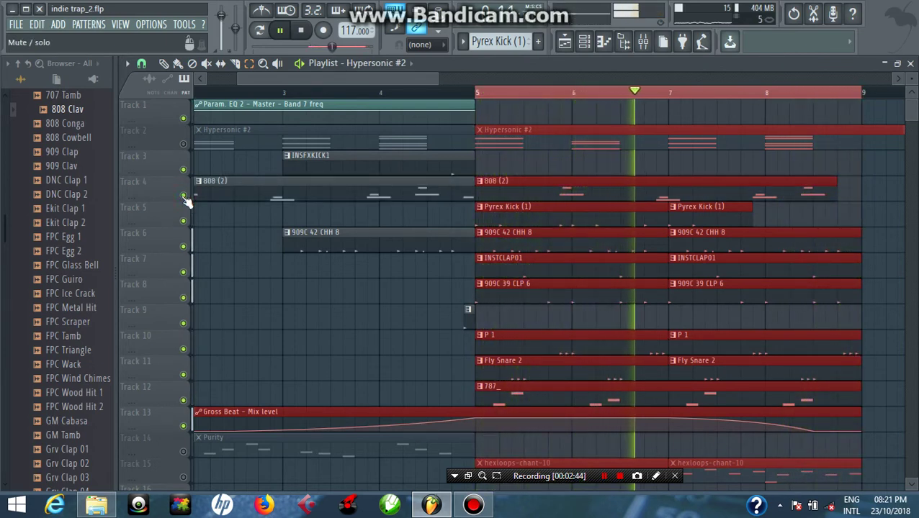
click(185, 477)
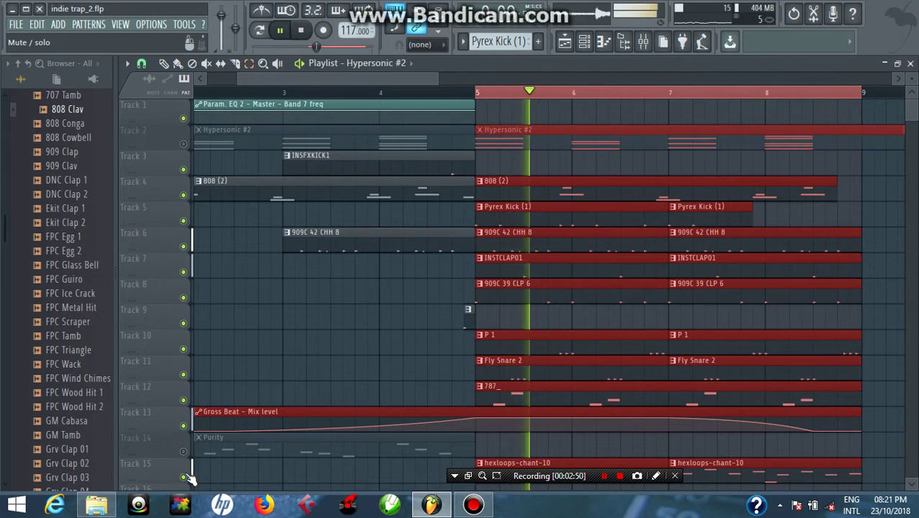
click(183, 455)
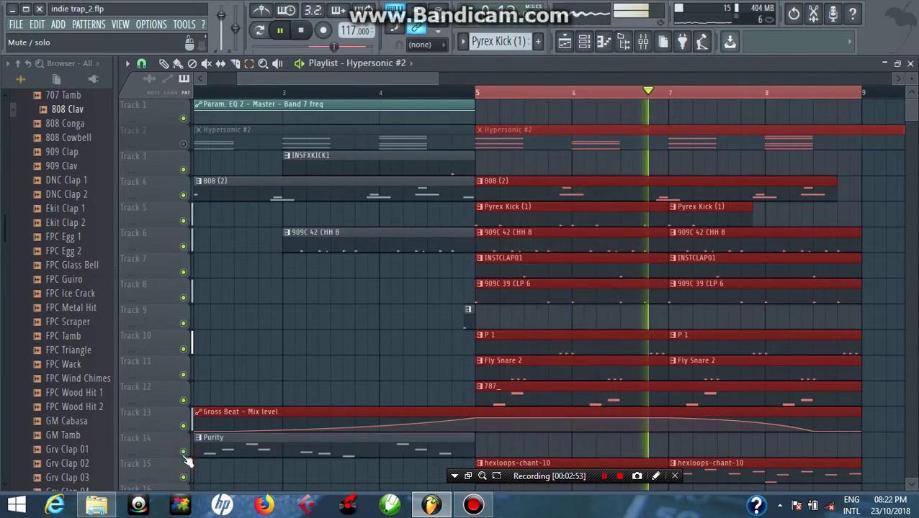
click(183, 144)
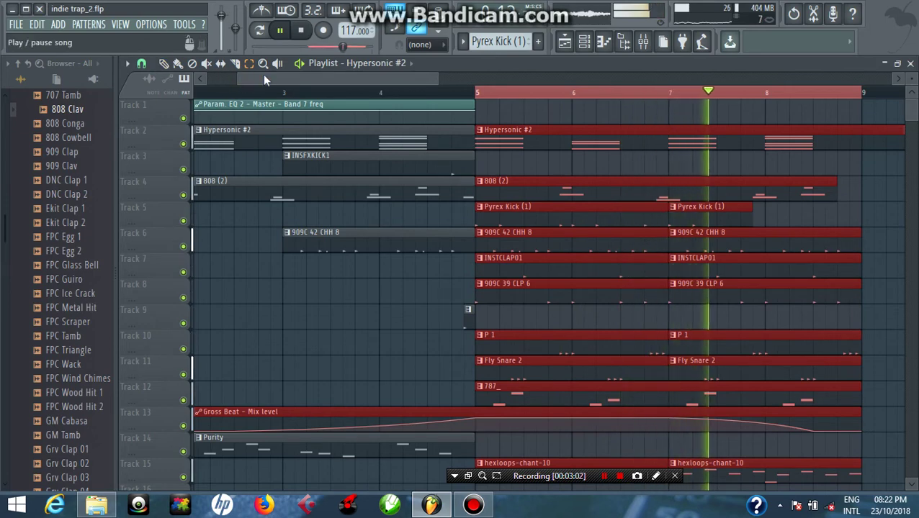
Deselect all clips and clear the time selection starting at bar 5 in the playlist
drag(237, 78, 206, 77)
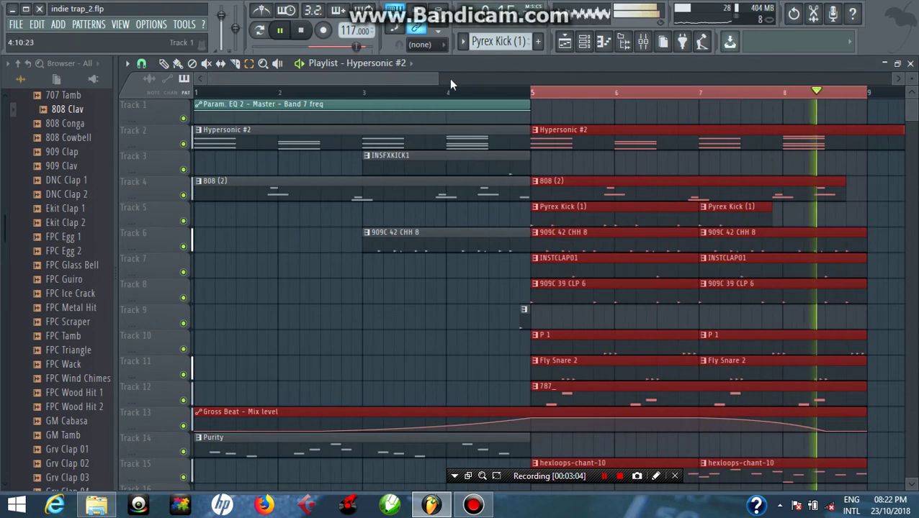
drag(437, 78, 911, 81)
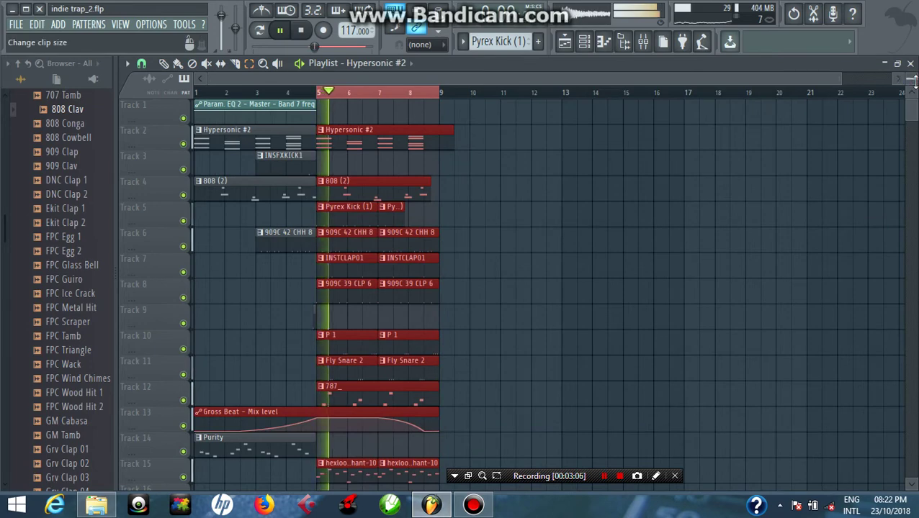
scroll(912, 80, down, 2)
scroll(911, 80, up, 1)
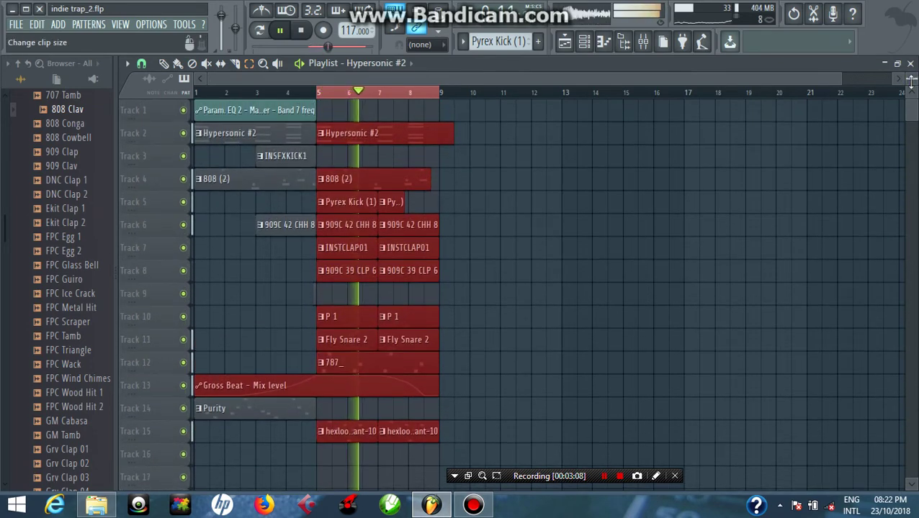
scroll(912, 81, down, 3)
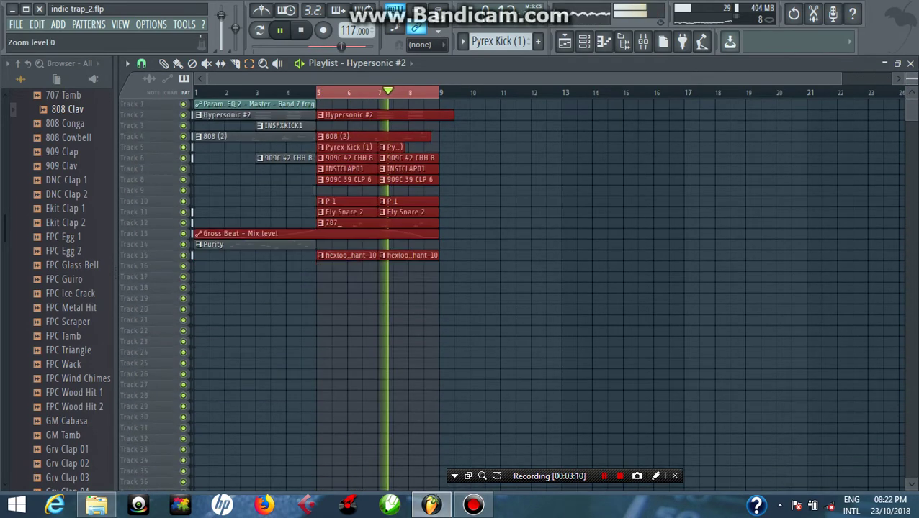
drag(840, 79, 547, 62)
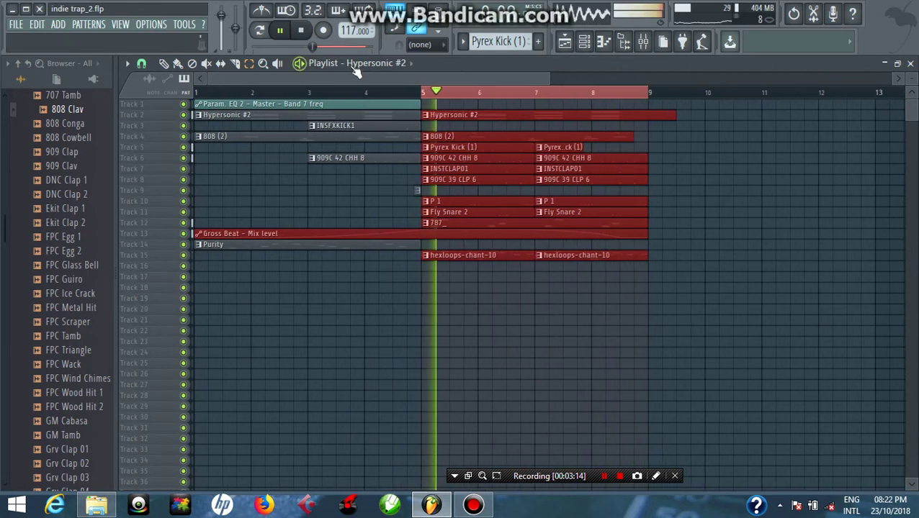
right_click(248, 64)
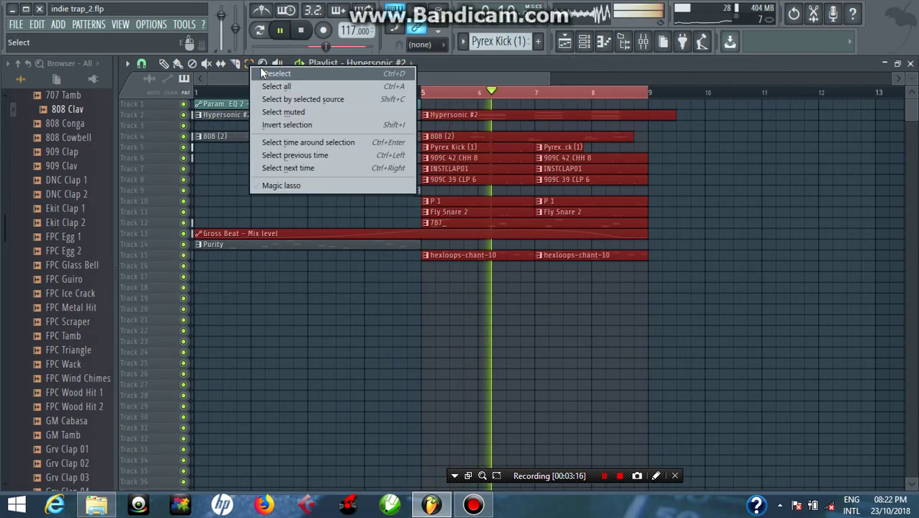
click(276, 73)
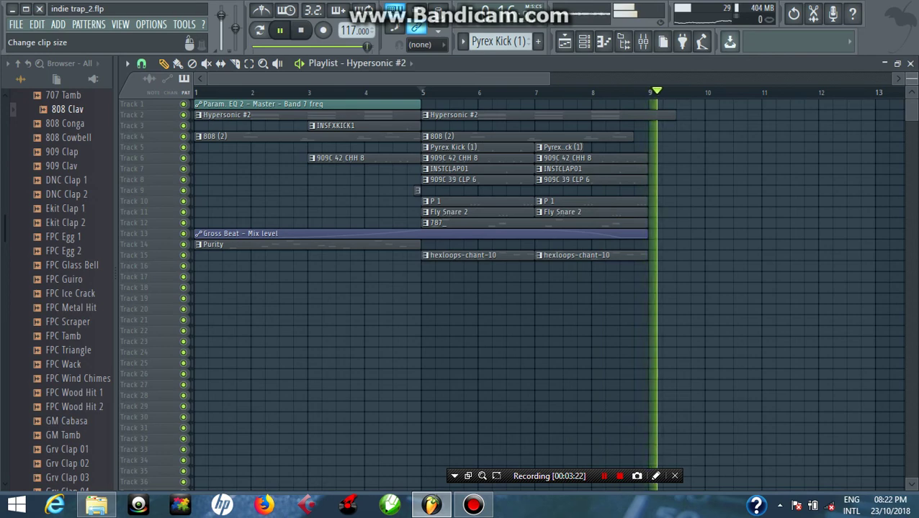
Open the channel rack to show the project's channels while the song plays
scroll(914, 77, up, 4)
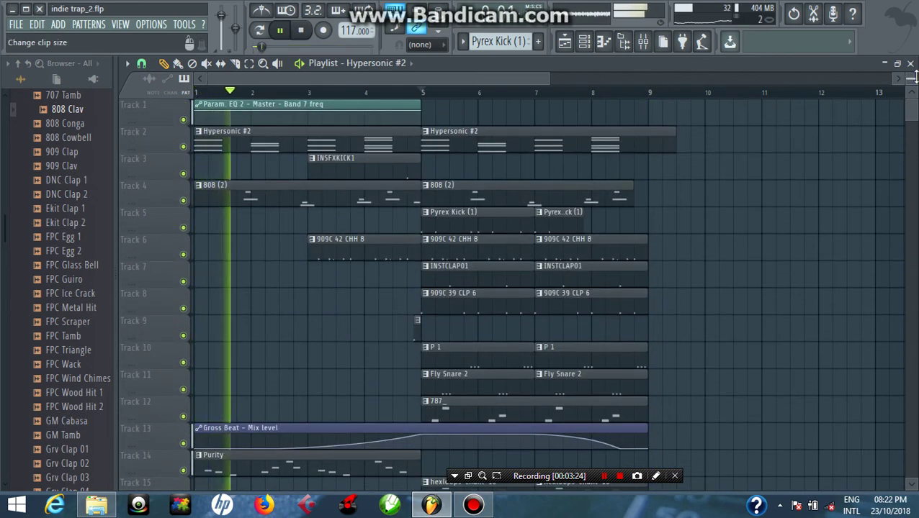
click(587, 41)
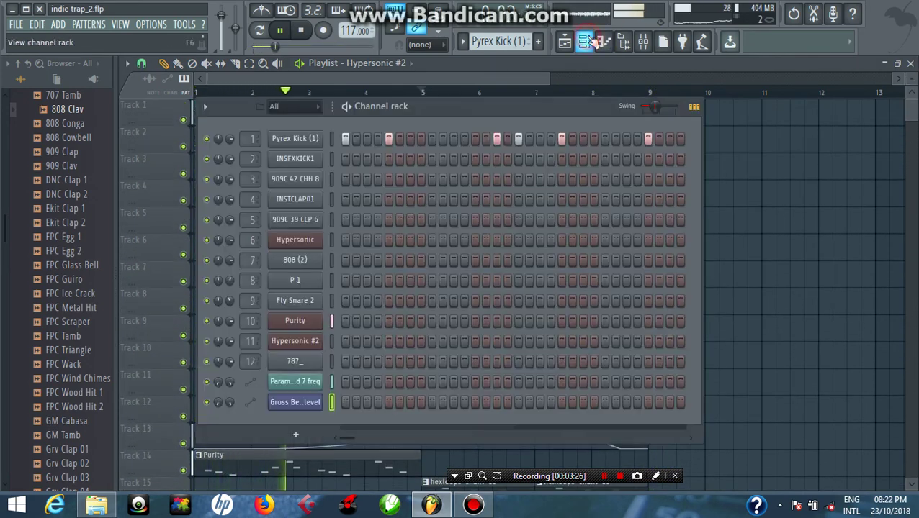